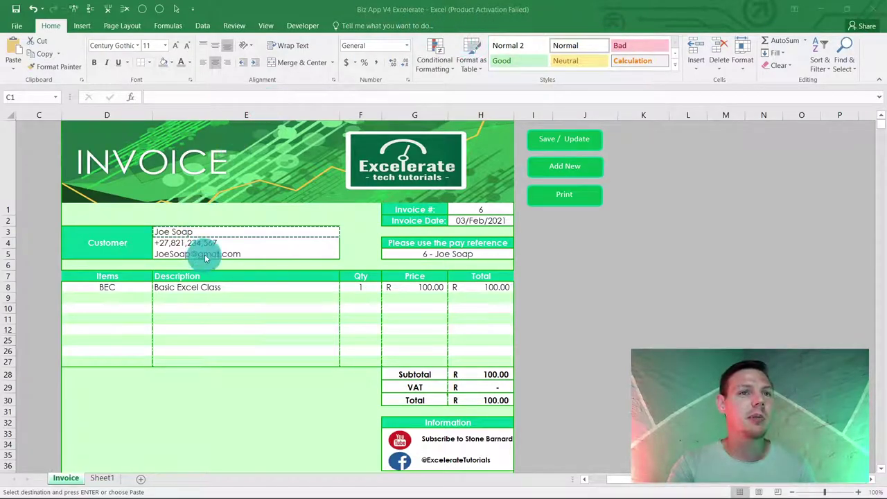
# Copy the customer name from cell E3 into cell J4, and undo the paste.
pyautogui.click(227, 266)
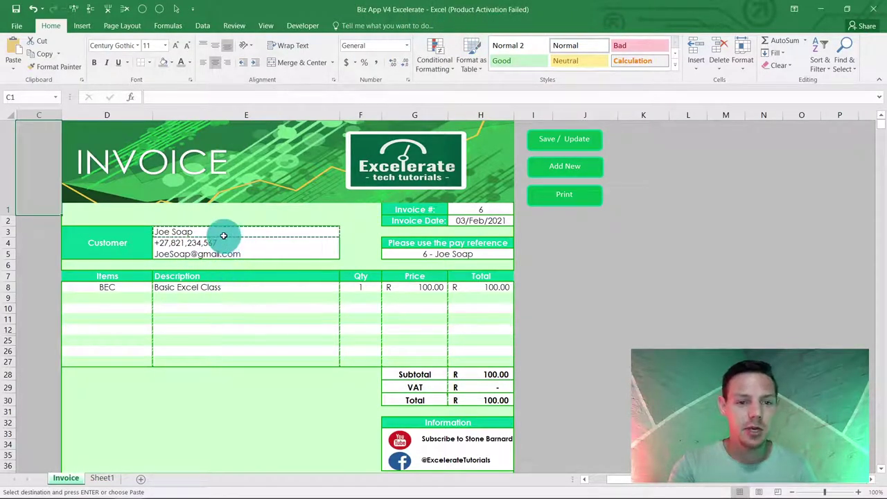
pyautogui.click(224, 235)
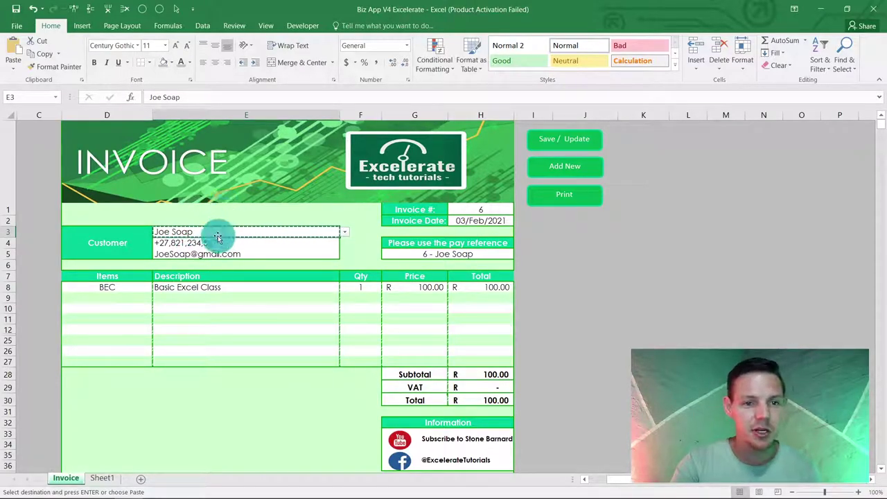
pyautogui.rightClick(220, 236)
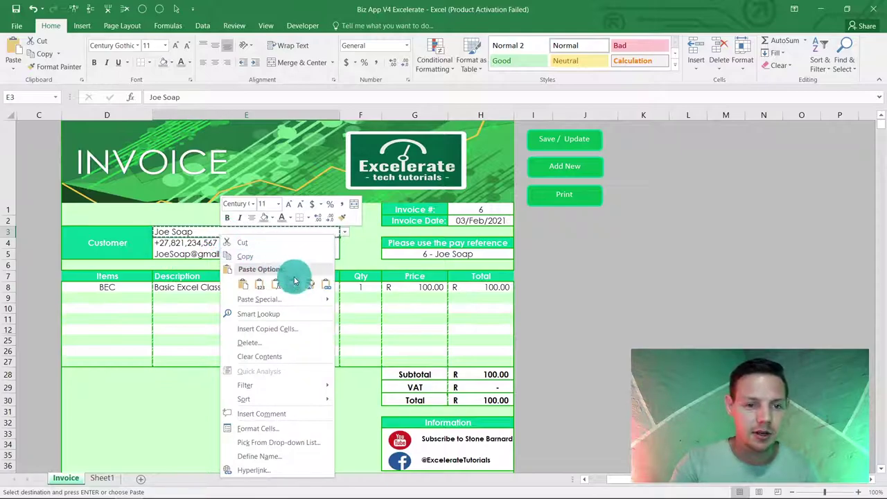
pyautogui.click(277, 256)
pyautogui.click(585, 243)
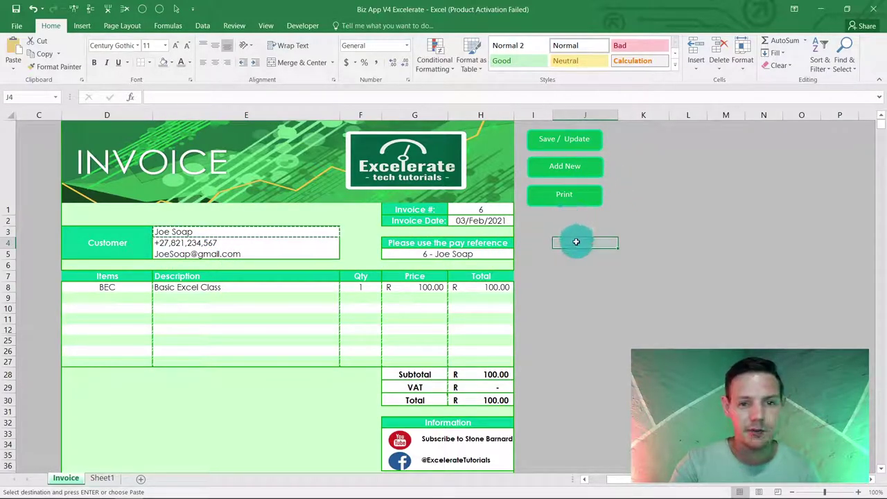
pyautogui.rightClick(575, 240)
pyautogui.click(600, 295)
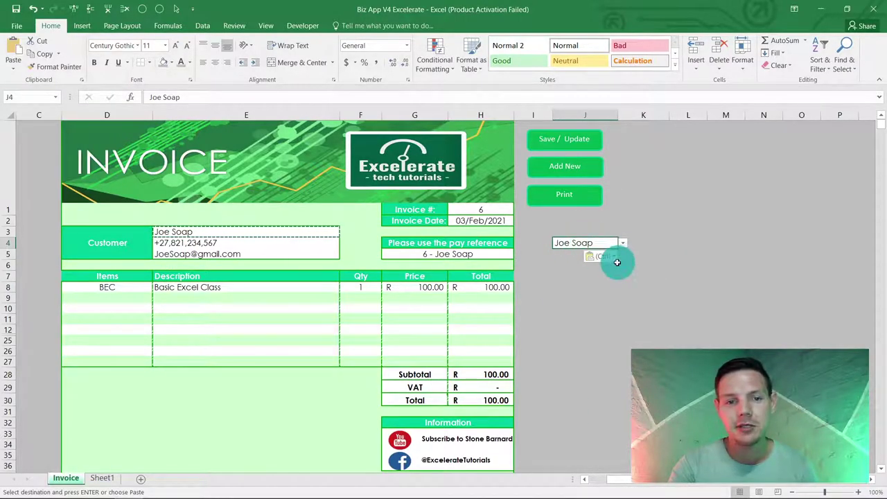
pyautogui.click(32, 9)
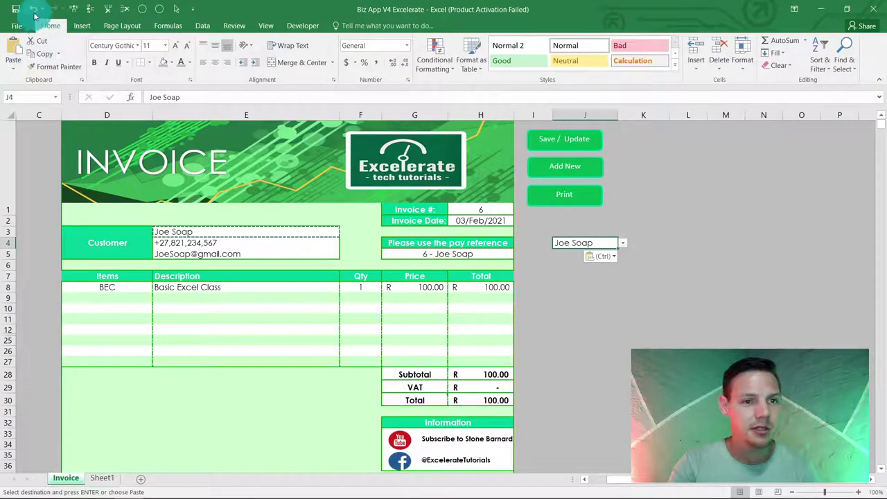
# Copy the customer name from cell E3 into cell J3, and undo the paste.
pyautogui.click(214, 232)
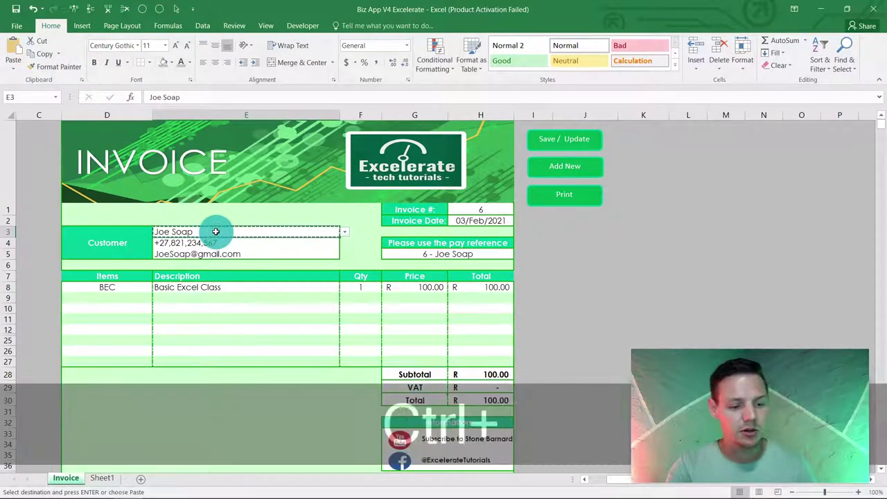
pyautogui.click(593, 233)
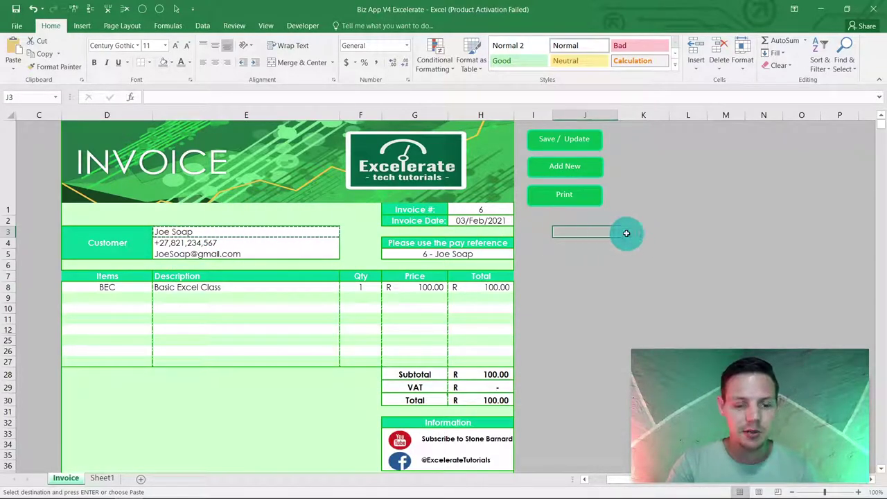
pyautogui.hotkey('ctrl', 'v')
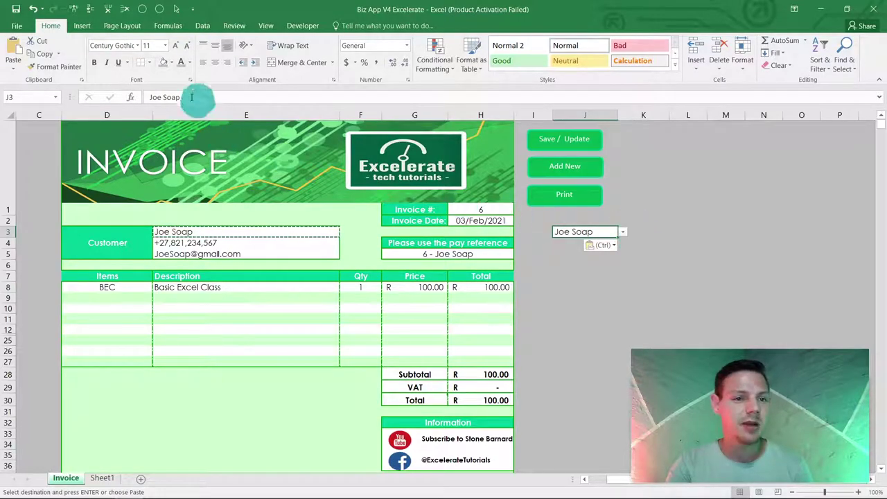
pyautogui.click(36, 9)
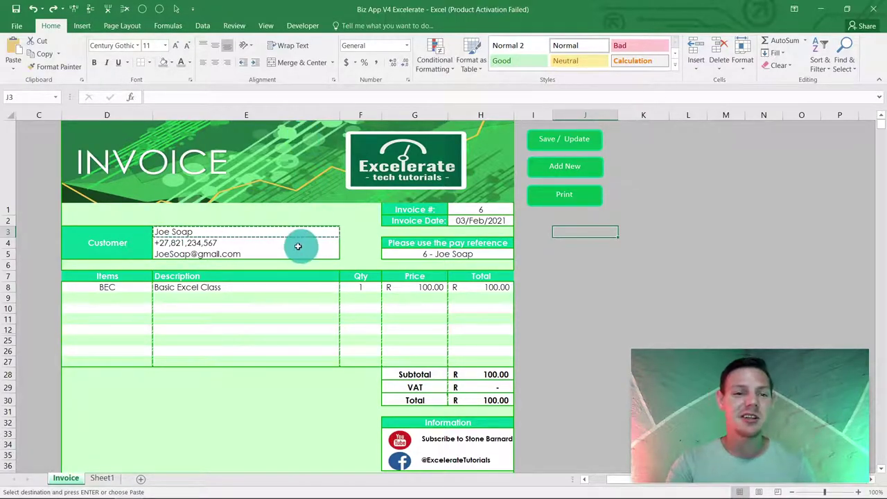
# Copy the customer name in E3 and, with cell J3 selected, look through the entries in the Windows clipboard history.
pyautogui.click(257, 231)
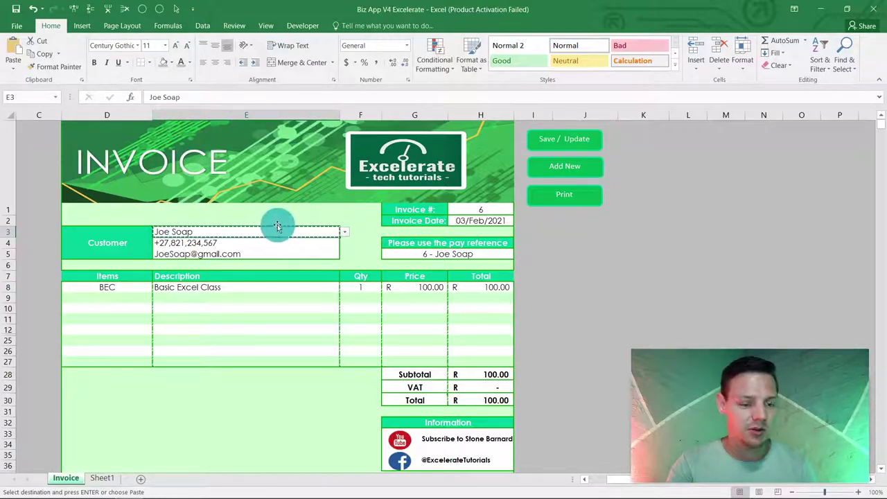
pyautogui.hotkey('ctrl', 'c')
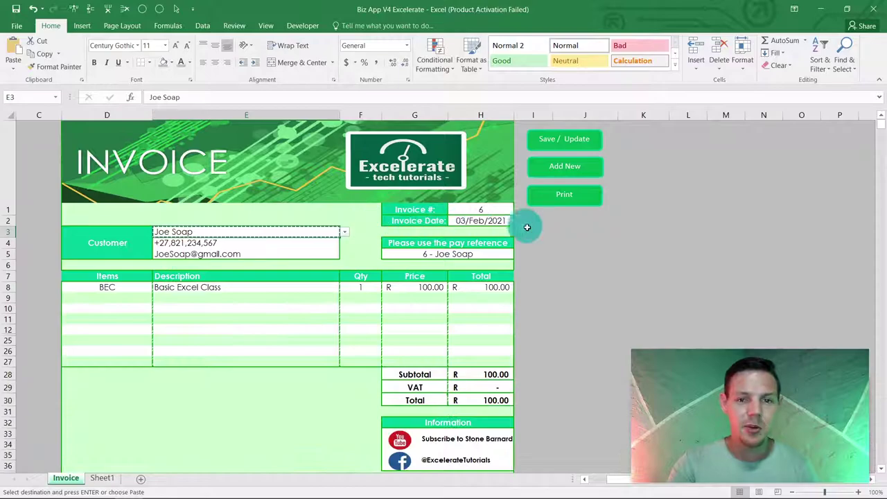
pyautogui.click(572, 232)
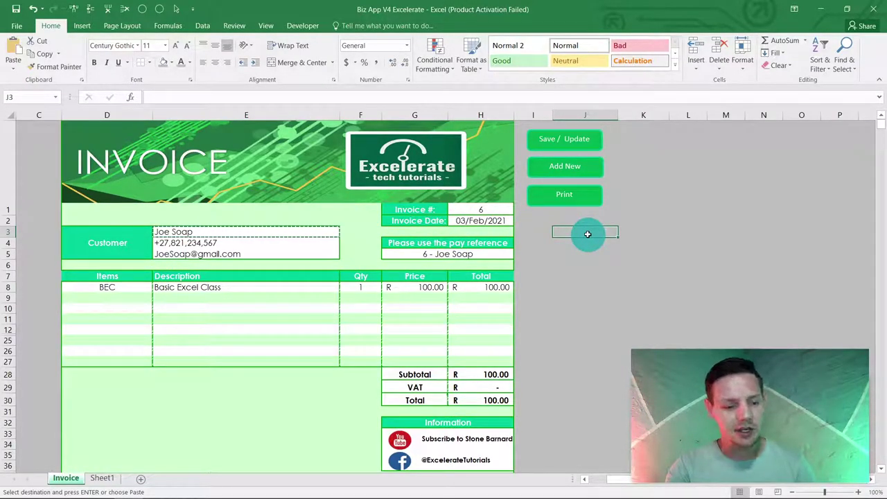
pyautogui.press('super')
pyautogui.press('super+v')
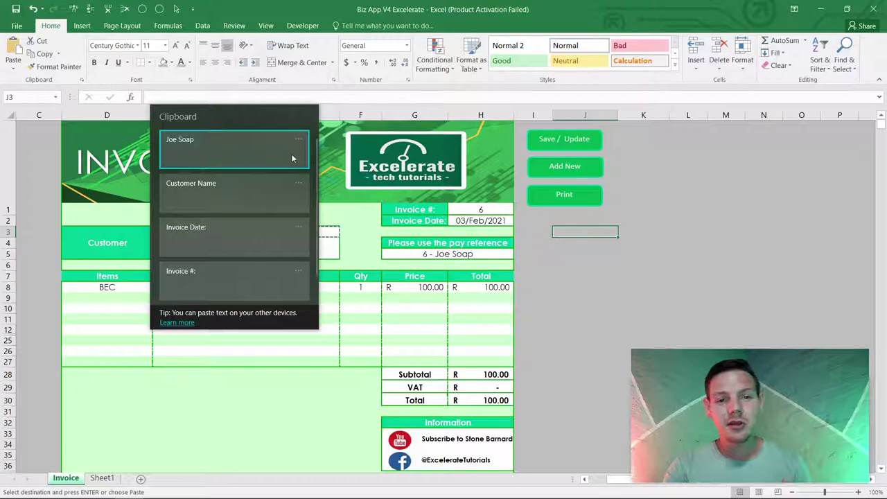
pyautogui.scroll(-3, 236, 205)
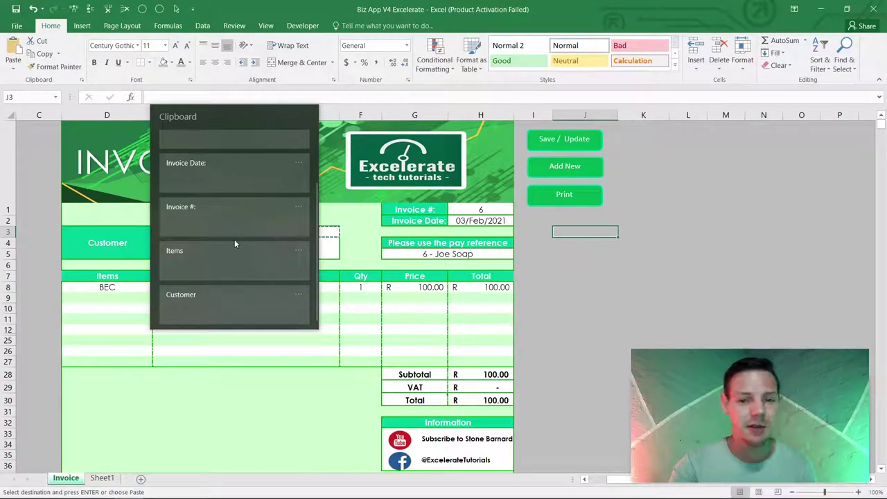
pyautogui.scroll(3, 235, 244)
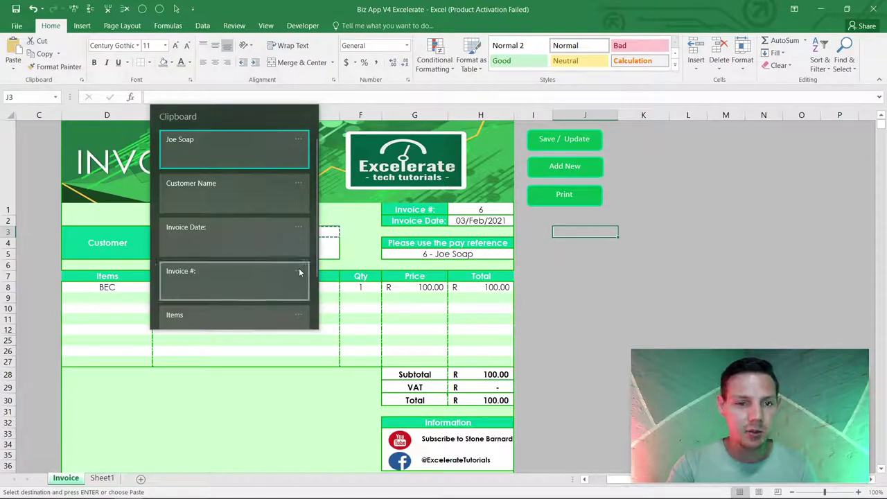
# Clear all entries from the clipboard history and close it.
pyautogui.click(299, 141)
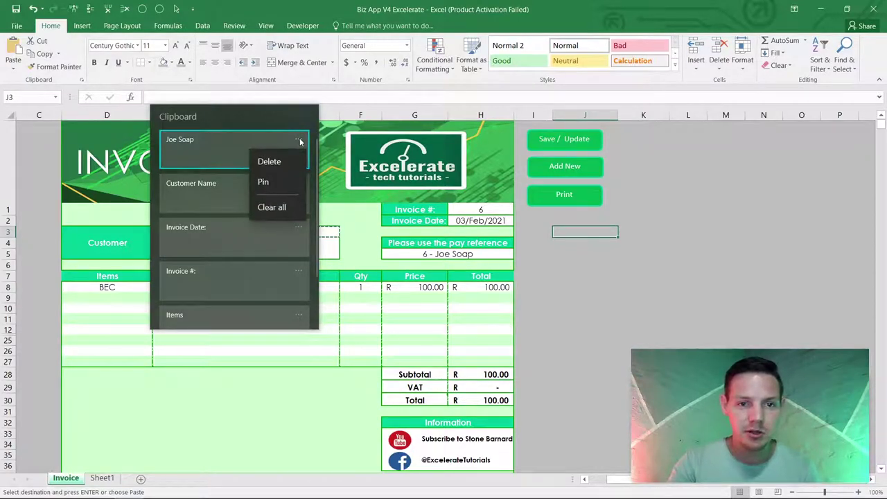
pyautogui.click(277, 208)
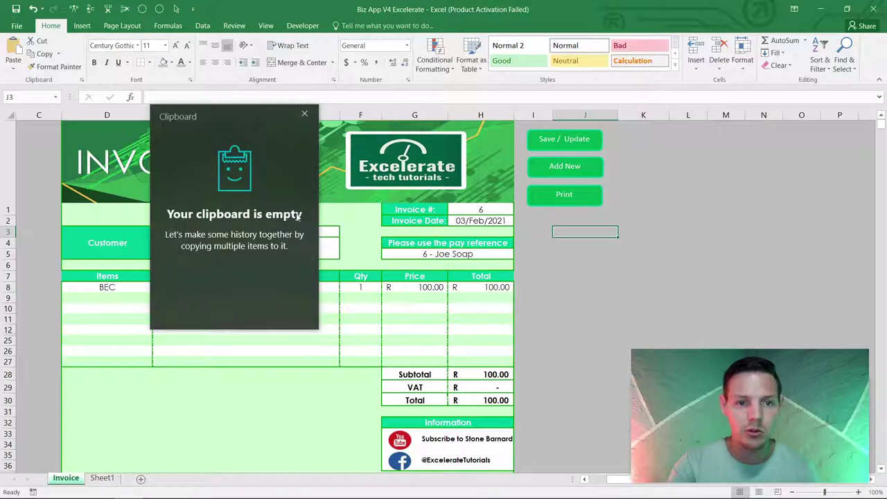
pyautogui.click(305, 117)
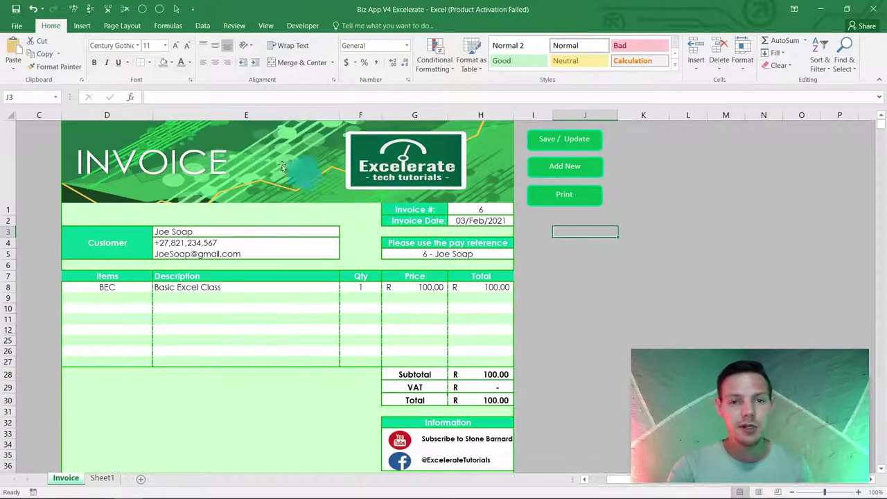
pyautogui.moveTo(269, 164)
pyautogui.mouseDown()
pyautogui.moveTo(296, 163)
pyautogui.moveTo(269, 164)
pyautogui.mouseUp()
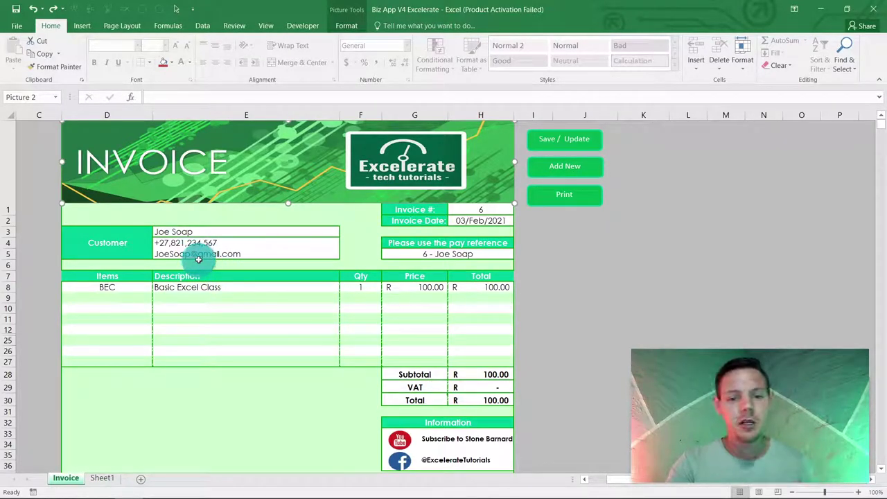
# Copy the customer's name, phone number and e-mail from cells E3, E4 and E5 one after another into the clipboard history.
pyautogui.click(186, 231)
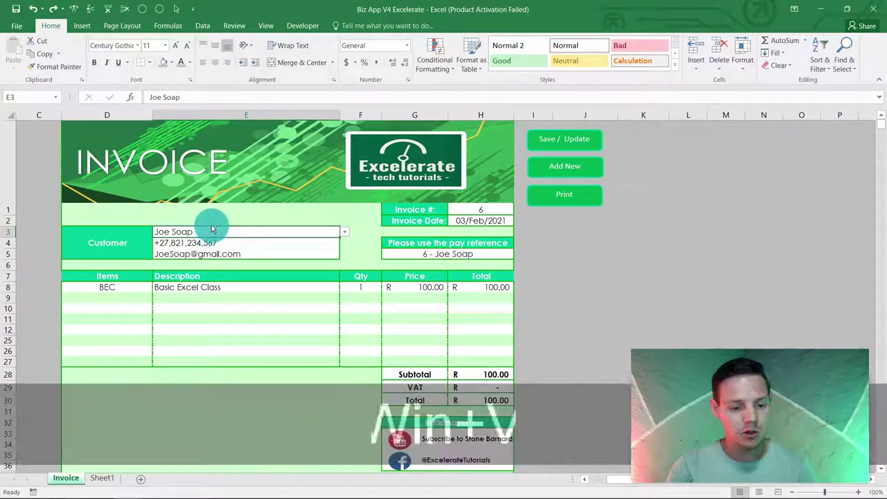
pyautogui.hotkey('ctrl', 'c')
pyautogui.click(188, 242)
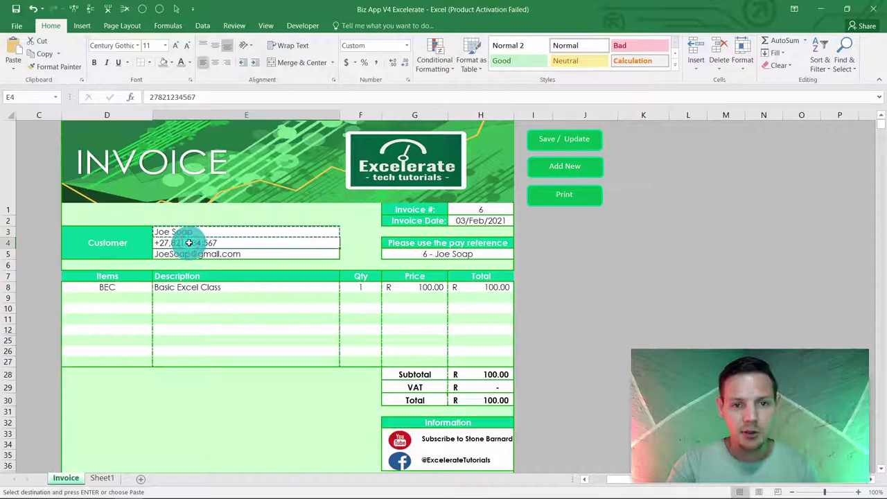
pyautogui.hotkey('ctrl', 'c')
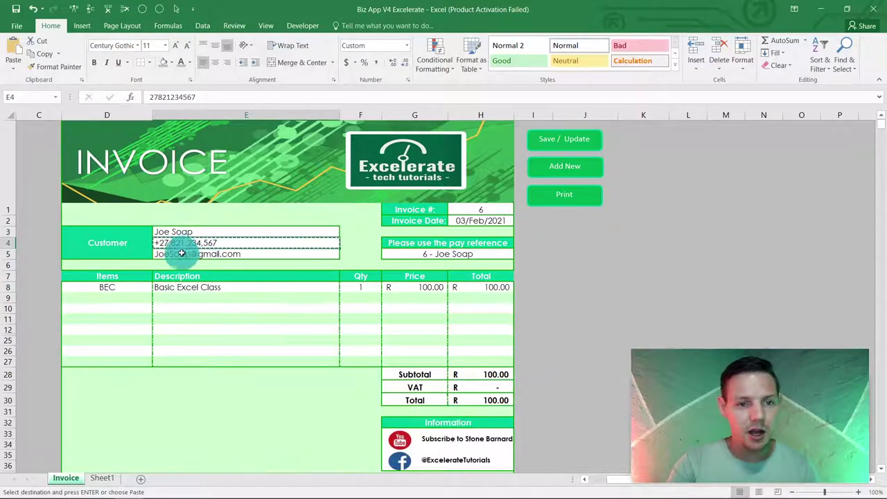
pyautogui.click(178, 254)
pyautogui.hotkey('ctrl', 'c')
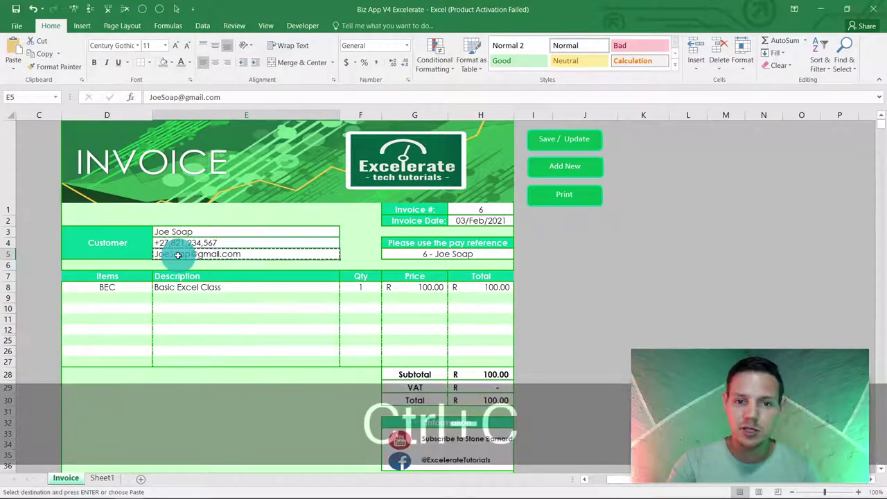
# Copy the invoice number in H1 and the invoice date in H2 separately to the clipboard history.
pyautogui.click(469, 209)
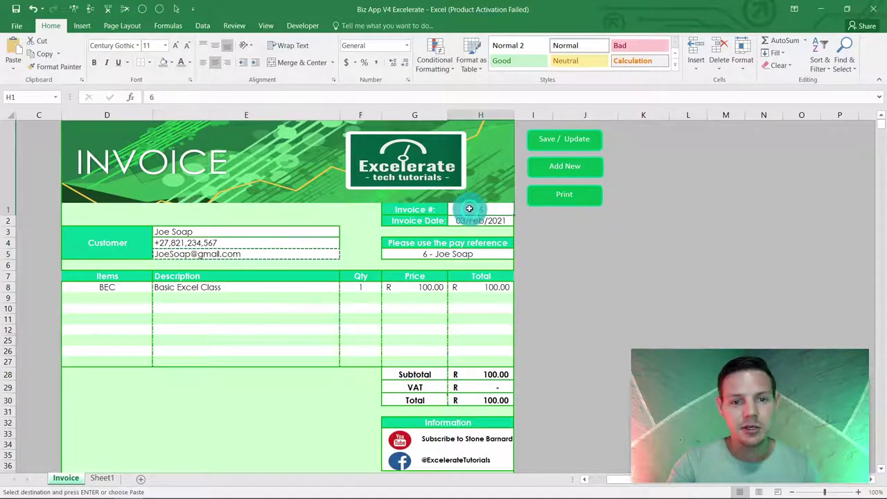
pyautogui.hotkey('ctrl', 'c')
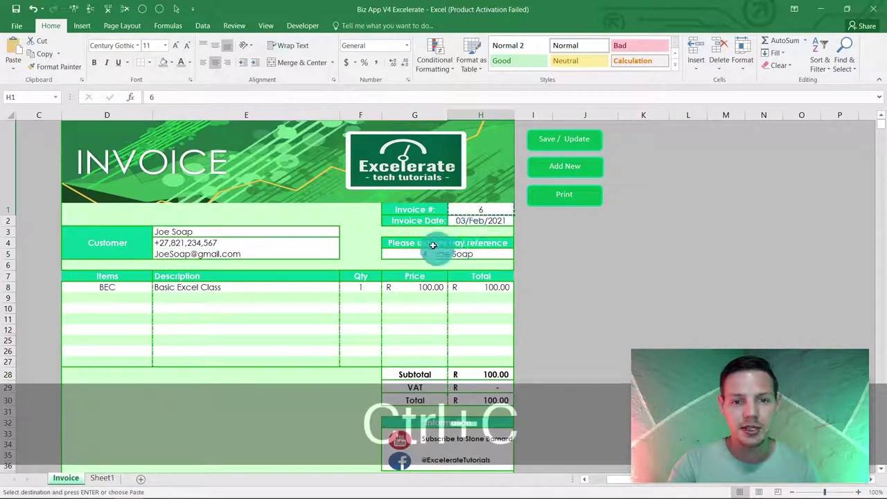
pyautogui.click(465, 221)
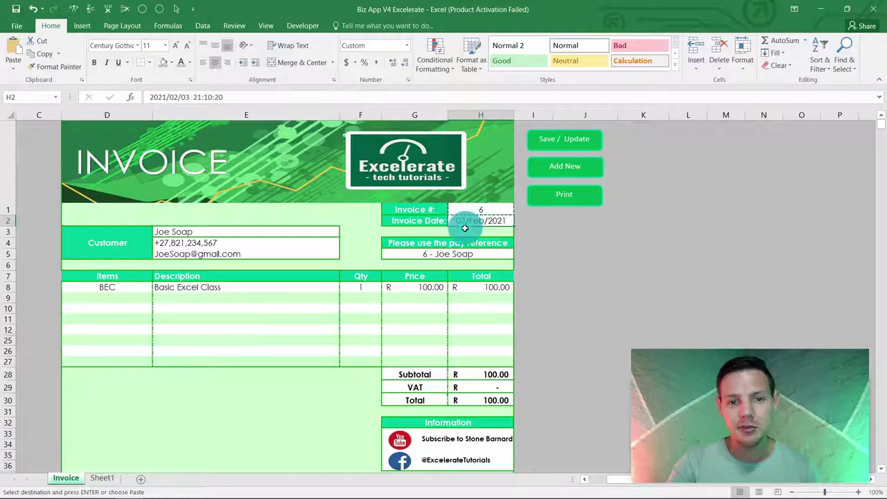
pyautogui.hotkey('ctrl', 'c')
pyautogui.click(571, 247)
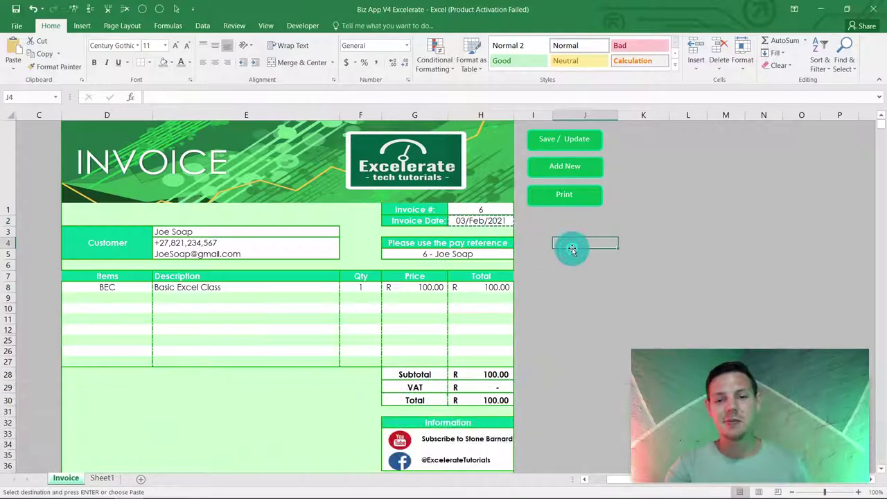
# Paste the customer's name from the clipboard history into cell A2 of Sheet1, under Customer Name.
pyautogui.click(101, 478)
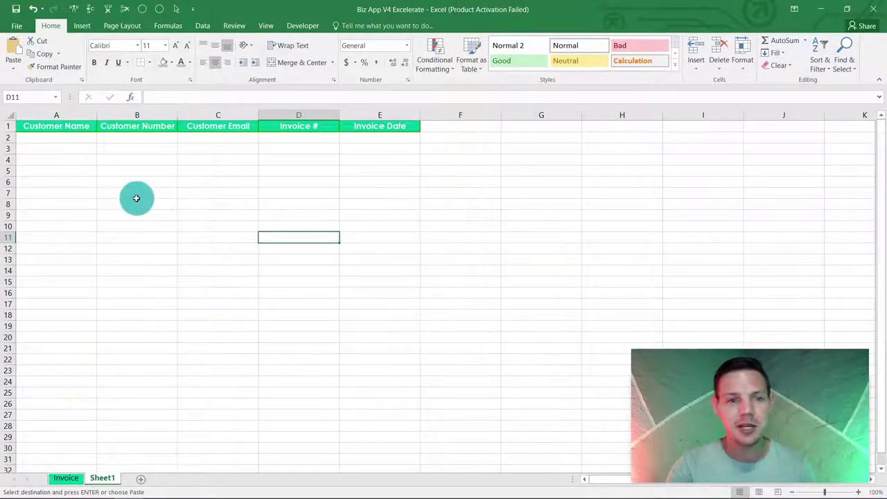
pyautogui.click(67, 140)
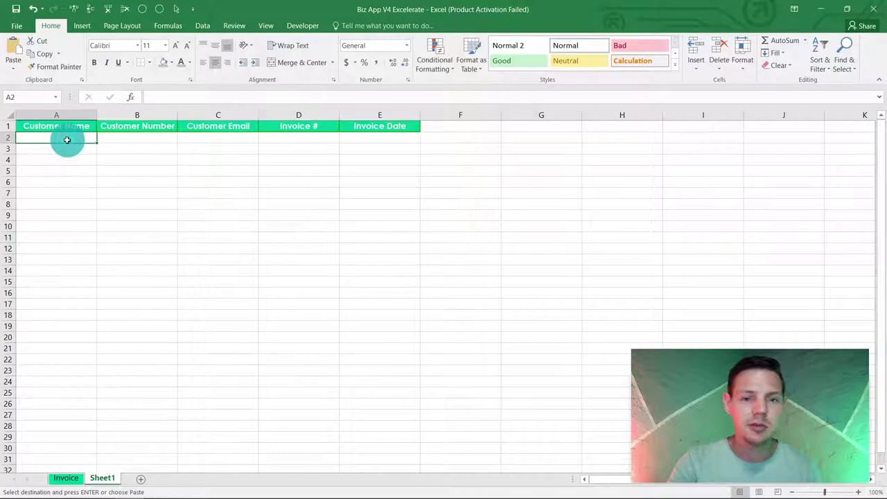
pyautogui.press('super')
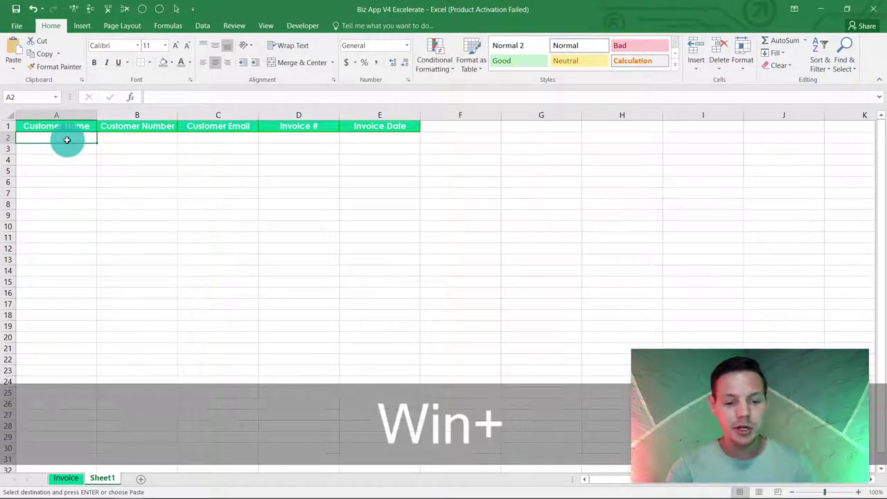
pyautogui.press('super+v')
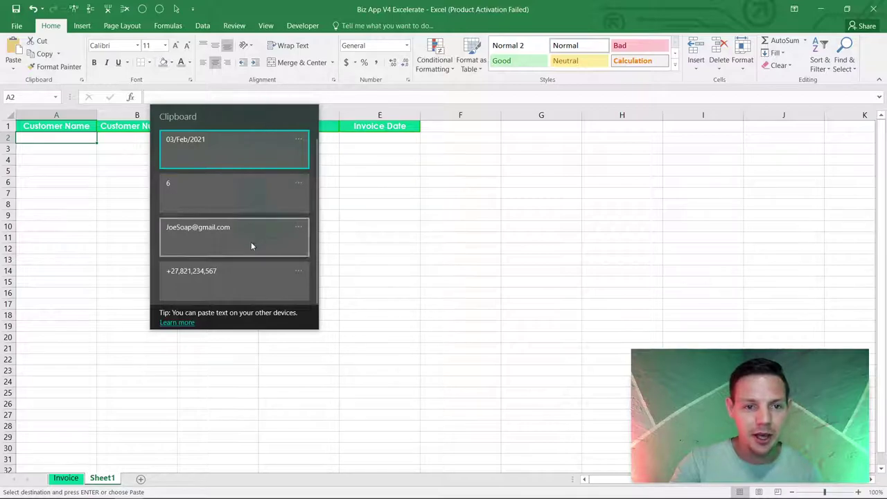
pyautogui.scroll(-2, 248, 246)
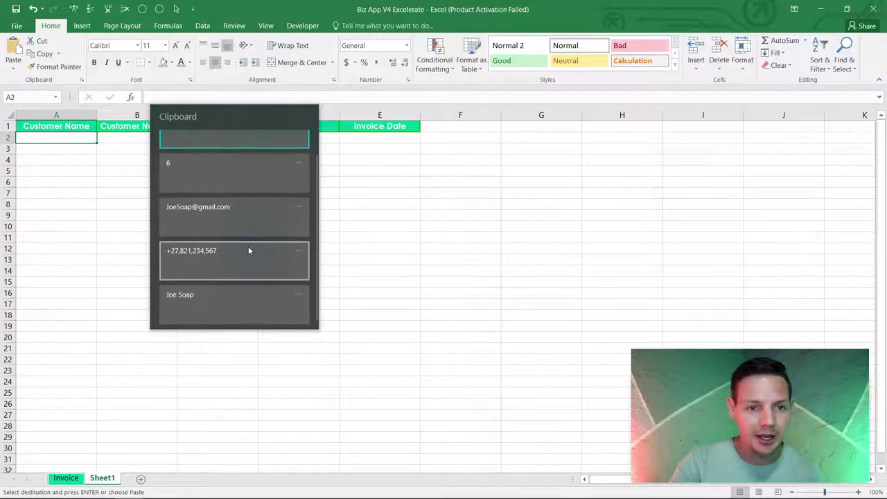
pyautogui.click(211, 305)
pyautogui.click(127, 137)
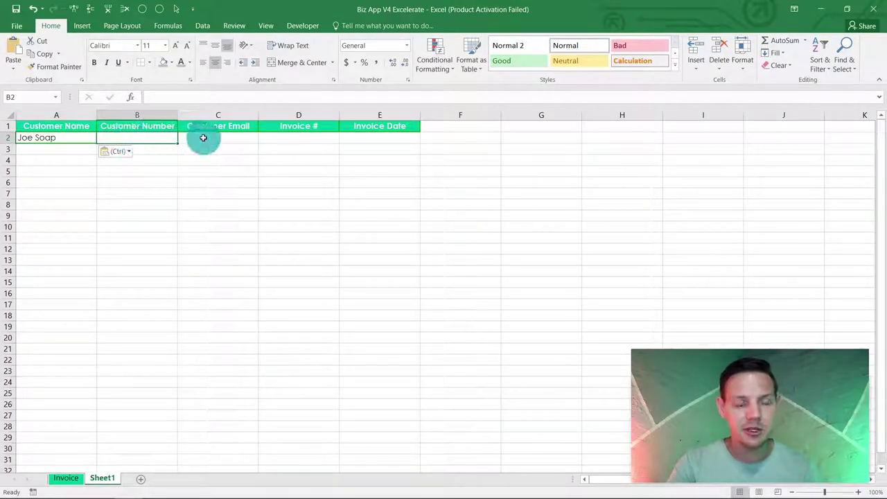
pyautogui.moveTo(89, 137); pyautogui.dragTo(132, 141)
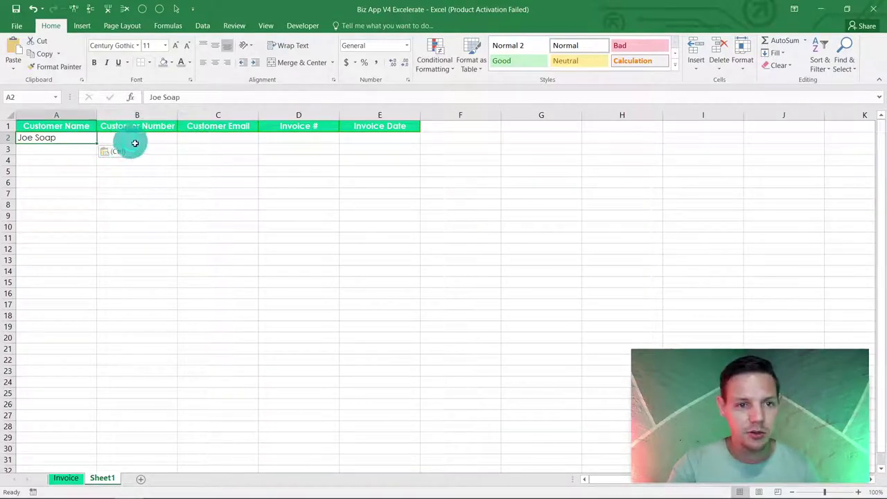
# Paste the customer's phone number into B2 and the customer's e-mail into C2 of Sheet1 from the clipboard history.
pyautogui.click(142, 143)
pyautogui.press('super+v')
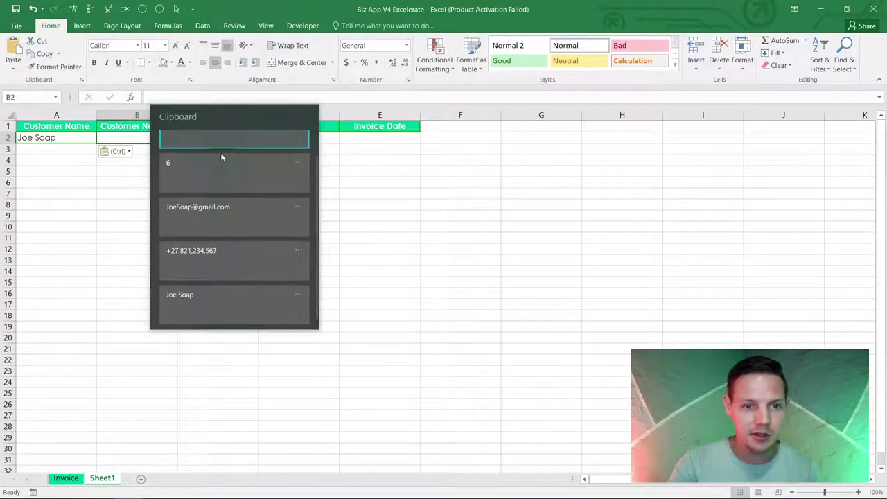
pyautogui.click(225, 261)
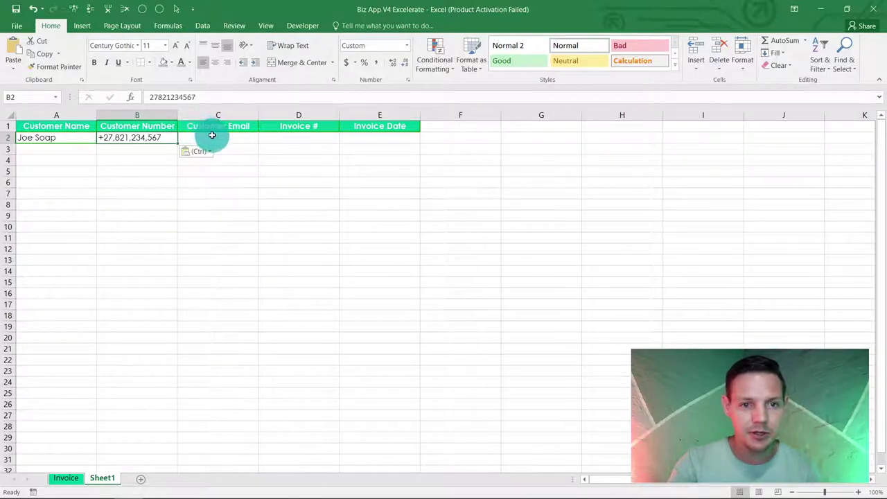
pyautogui.click(212, 137)
pyautogui.press('super+v')
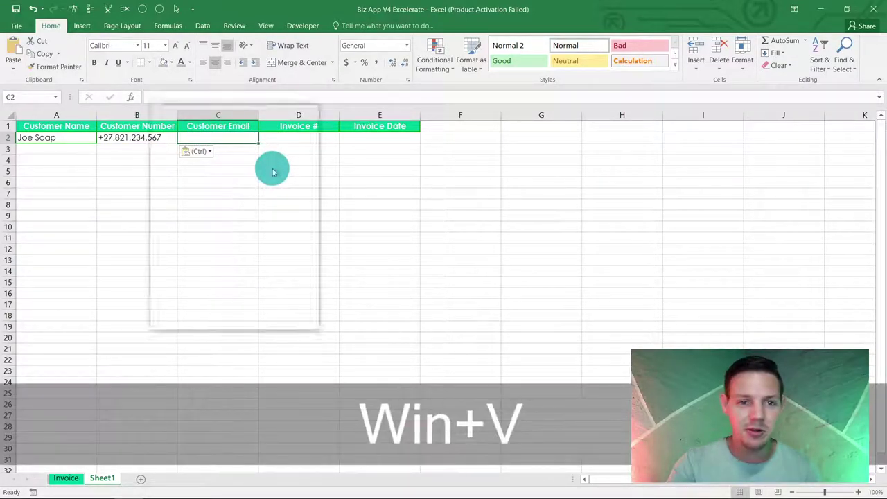
pyautogui.click(258, 241)
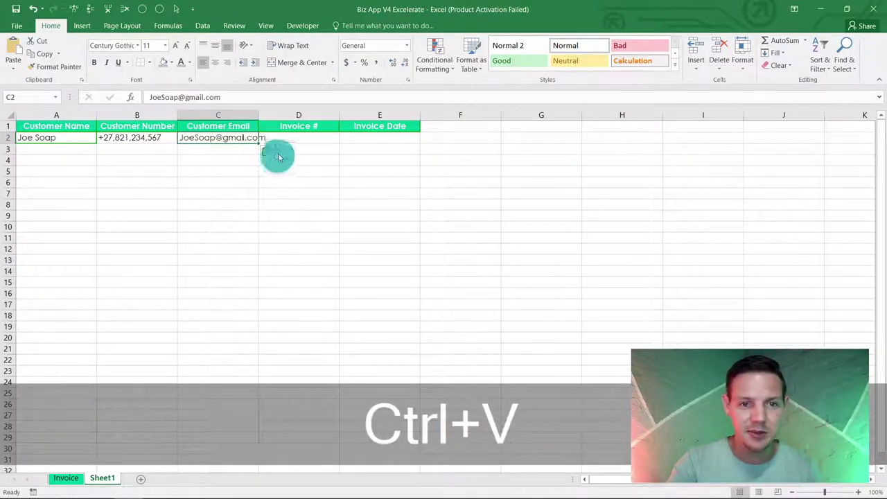
# Paste the invoice number into D2 and the invoice date into E2 of Sheet1 from the clipboard history.
pyautogui.click(300, 137)
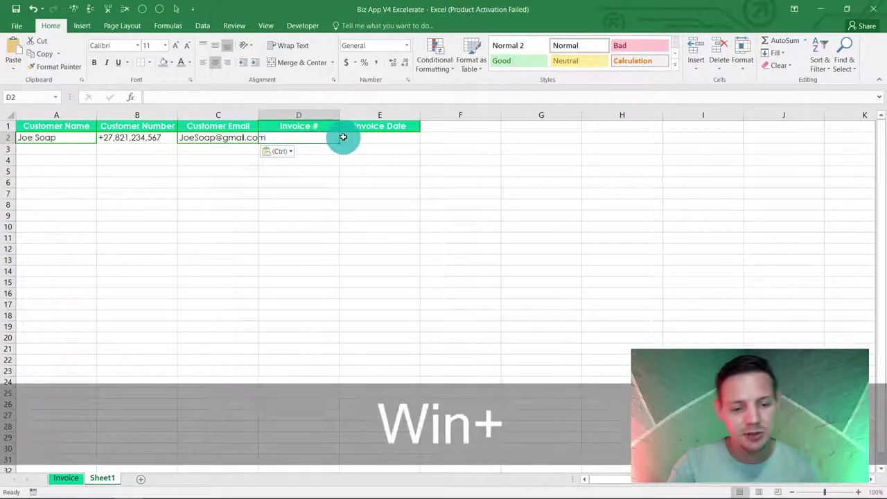
pyautogui.press('super+v')
pyautogui.click(272, 190)
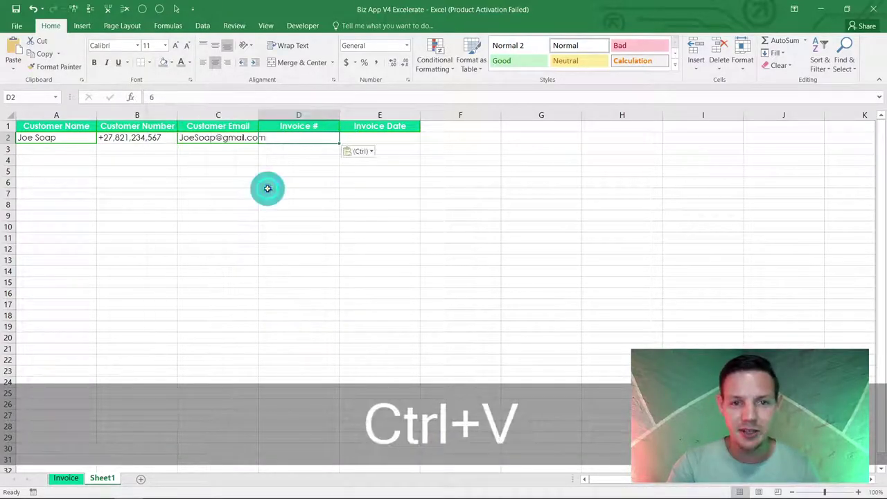
pyautogui.click(374, 138)
pyautogui.press('super+v')
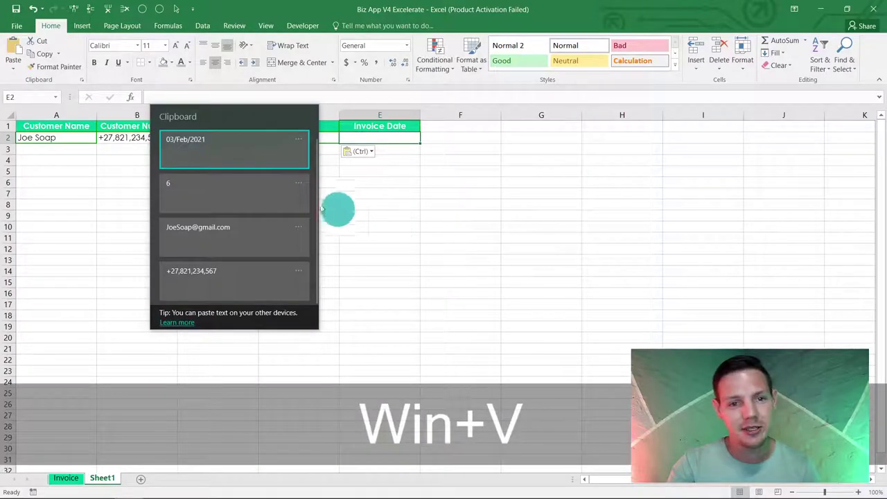
pyautogui.click(229, 151)
pyautogui.click(343, 183)
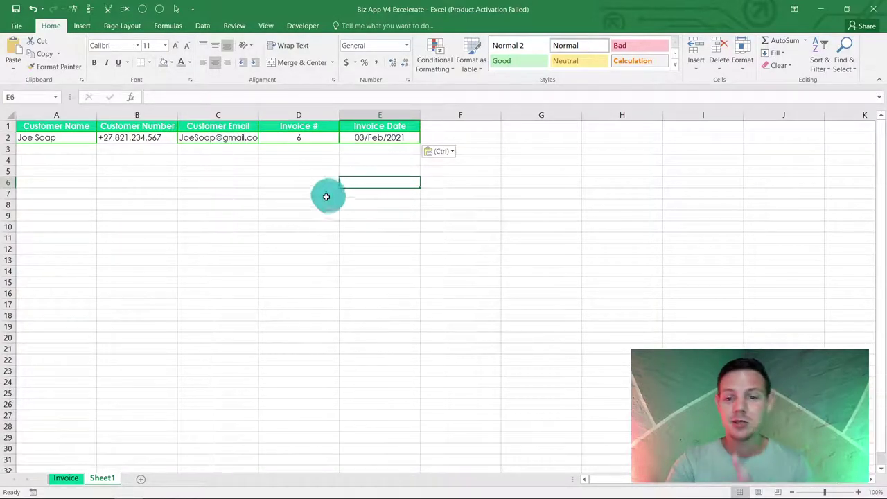
# Copy the green INVOICE banner picture on the Invoice sheet, keeping it in its original position.
pyautogui.click(63, 478)
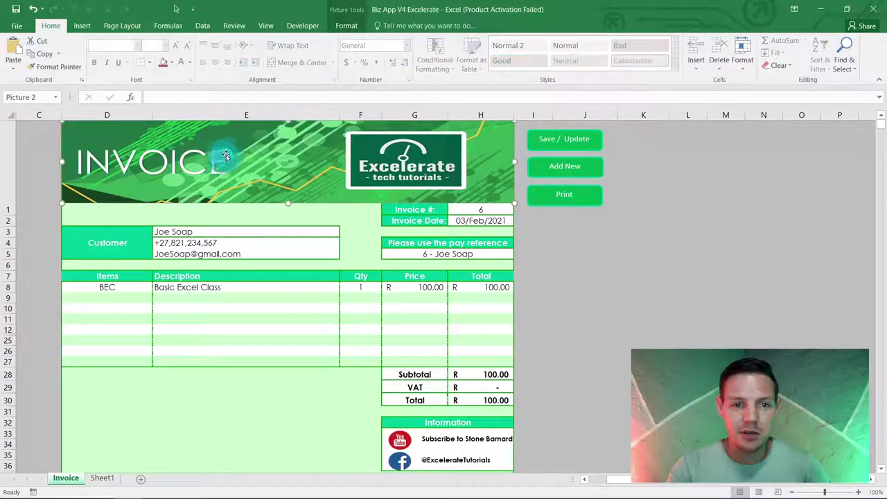
pyautogui.moveTo(178, 160); pyautogui.dragTo(160, 199)
pyautogui.click(33, 9)
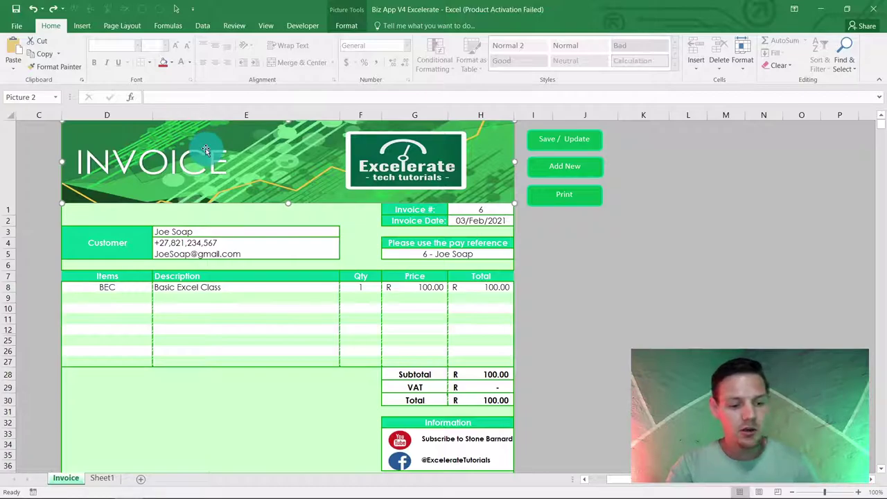
pyautogui.hotkey('ctrl', 'c')
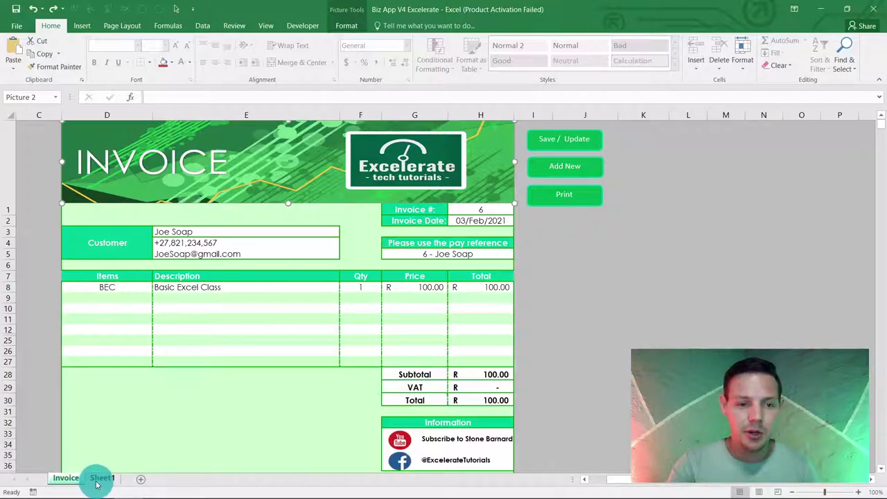
# Paste the INVOICE banner picture from the clipboard history into Sheet1 at cell A4.
pyautogui.click(97, 483)
pyautogui.click(61, 162)
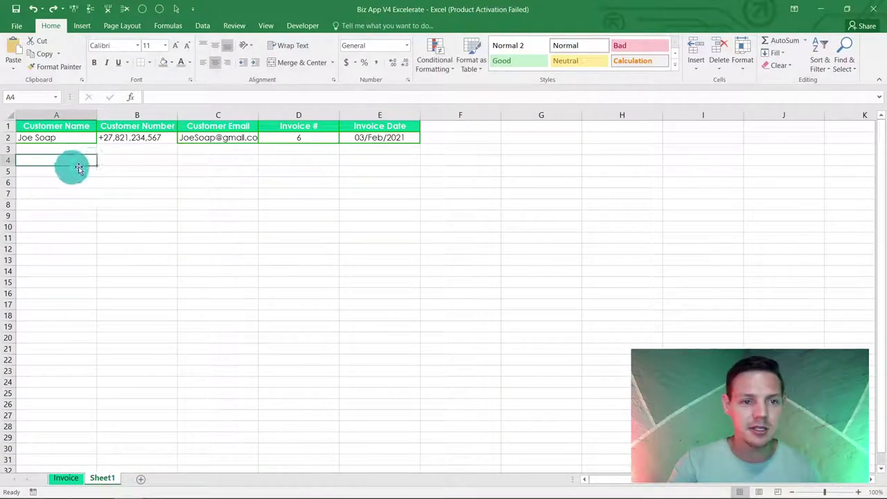
pyautogui.press('super+v')
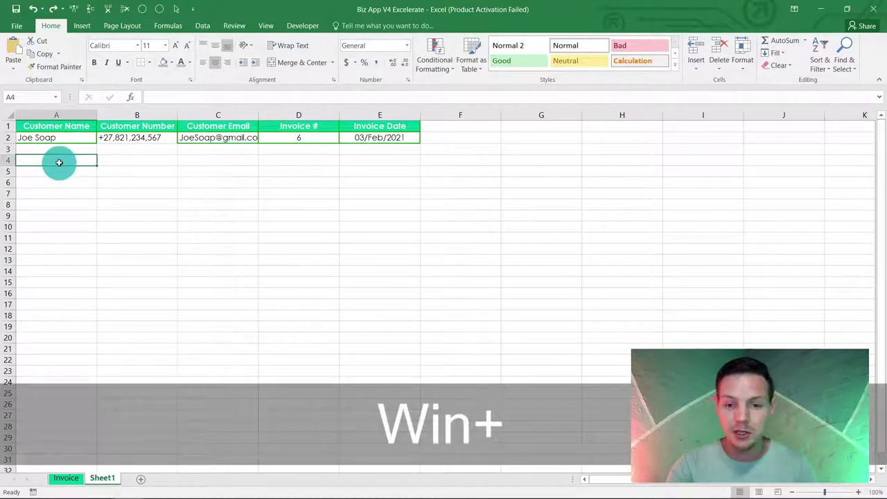
pyautogui.scroll(-2, 214, 235)
pyautogui.scroll(2, 214, 235)
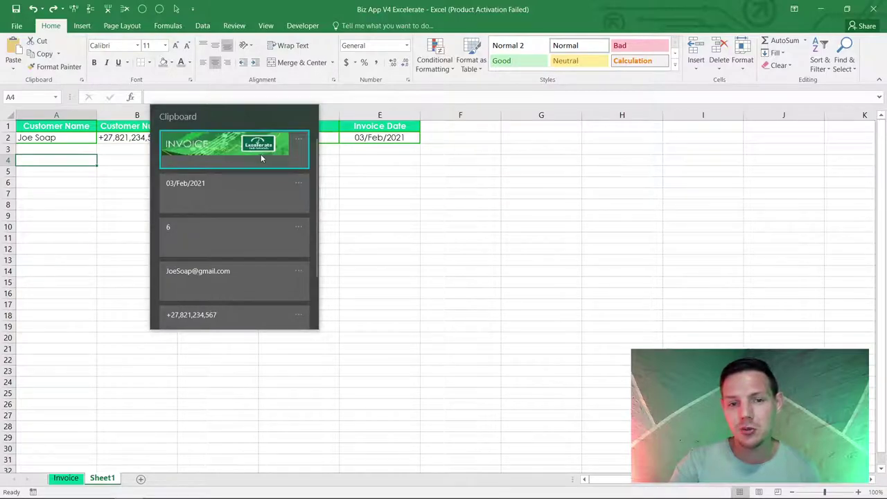
pyautogui.click(263, 156)
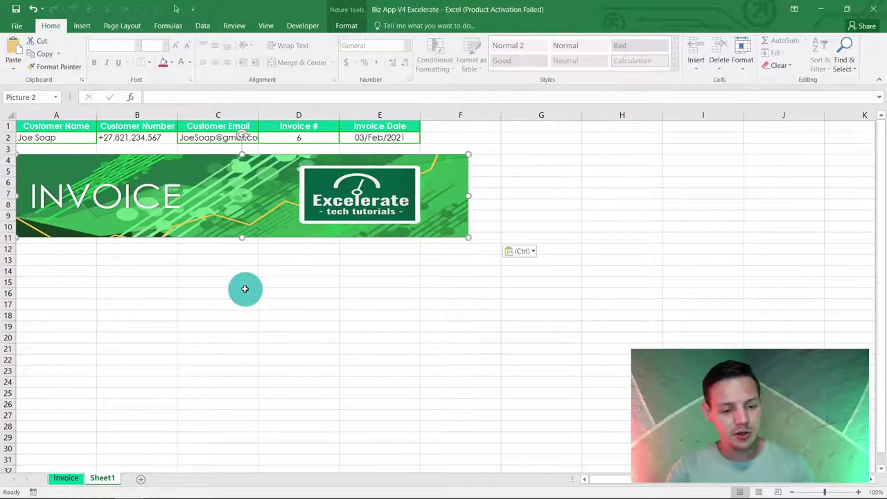
# Open the clipboard history and look at the options available for the INVOICE banner entry.
pyautogui.press('super+v')
pyautogui.click(299, 141)
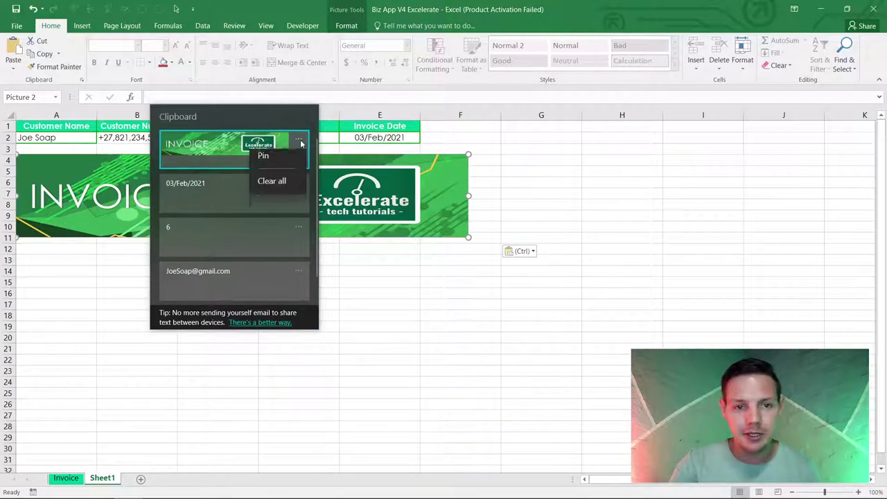
pyautogui.click(280, 187)
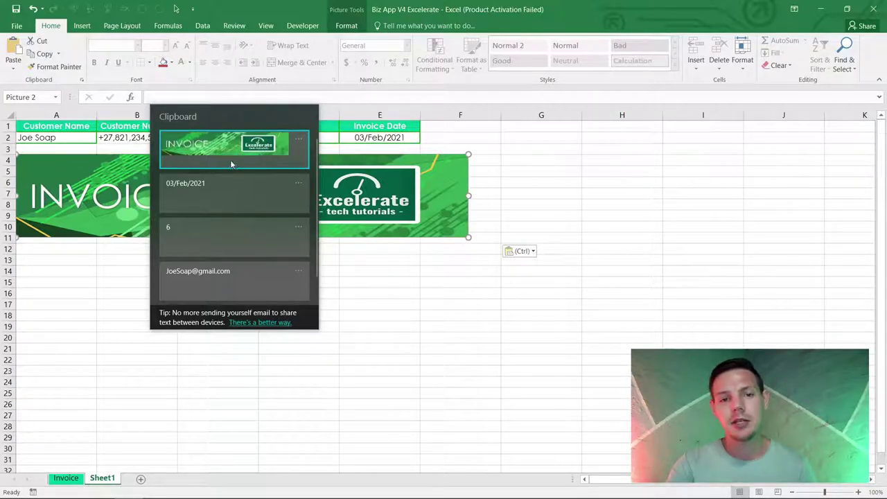
pyautogui.click(511, 165)
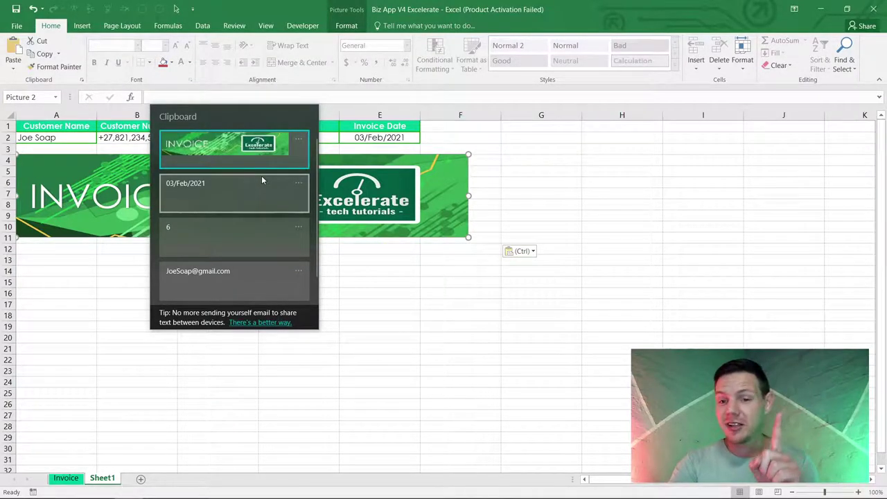
pyautogui.click(234, 337)
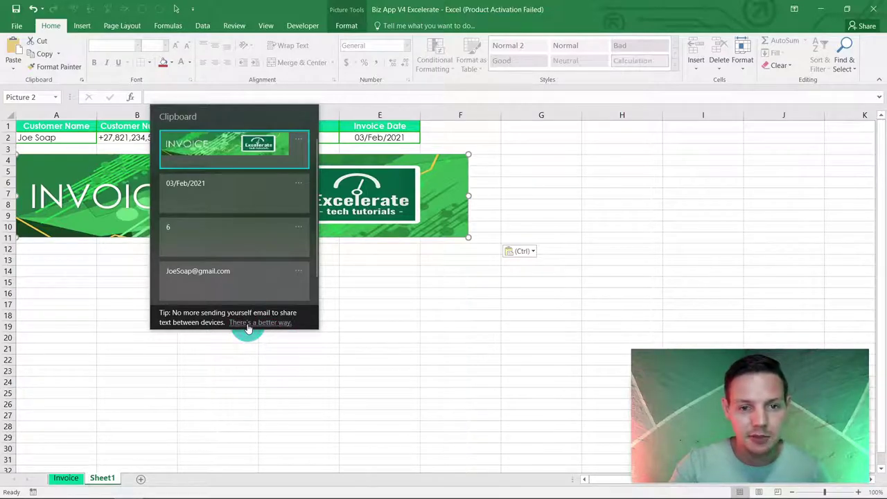
# Follow the clipboard history's tip on sharing text between devices to the Windows Clipboard settings and view them in a maximized window.
pyautogui.click(248, 327)
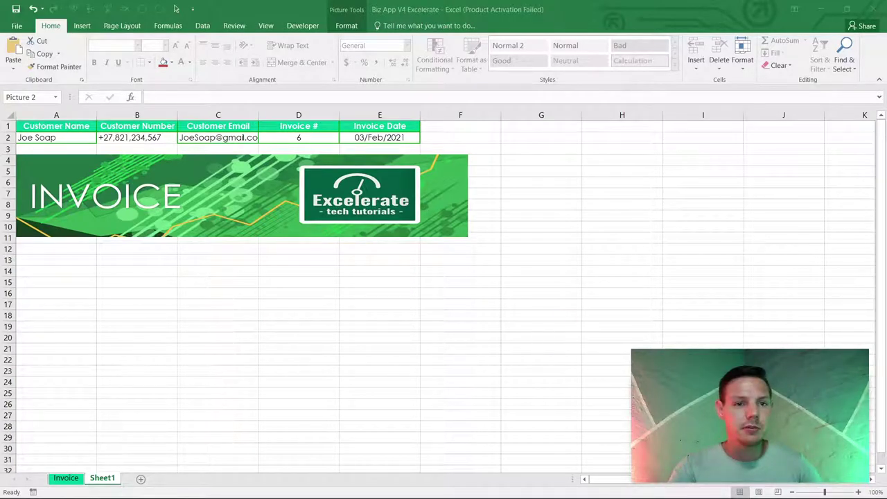
pyautogui.moveTo(834, 89); pyautogui.dragTo(432, 118)
pyautogui.doubleClick(431, 118)
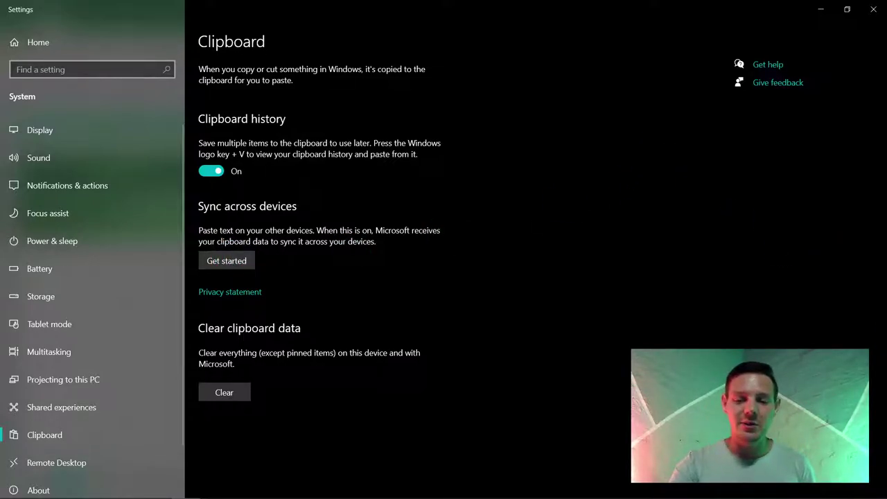
pyautogui.press('super+v')
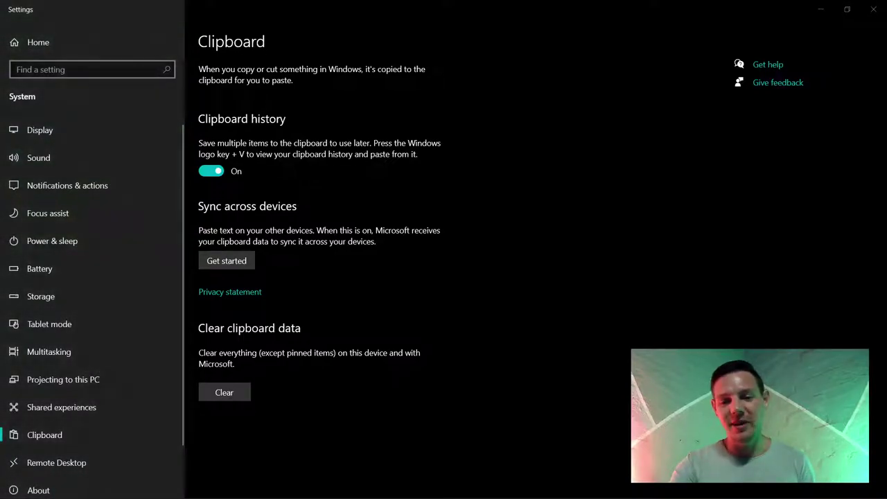